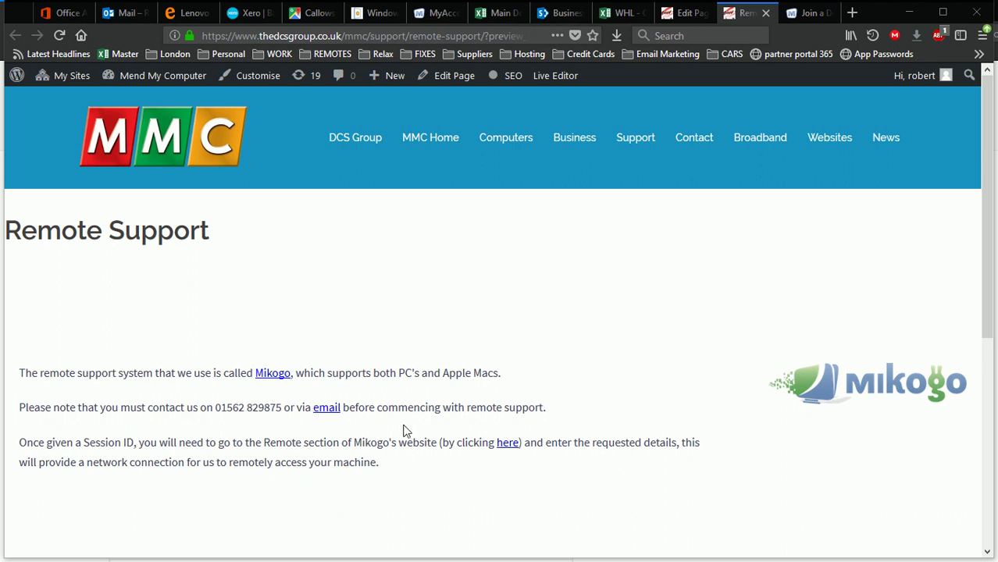
Join the session through the Remote Support page's link with the given session ID and name "Test", saving the Mikogo executable to Downloads
click(508, 444)
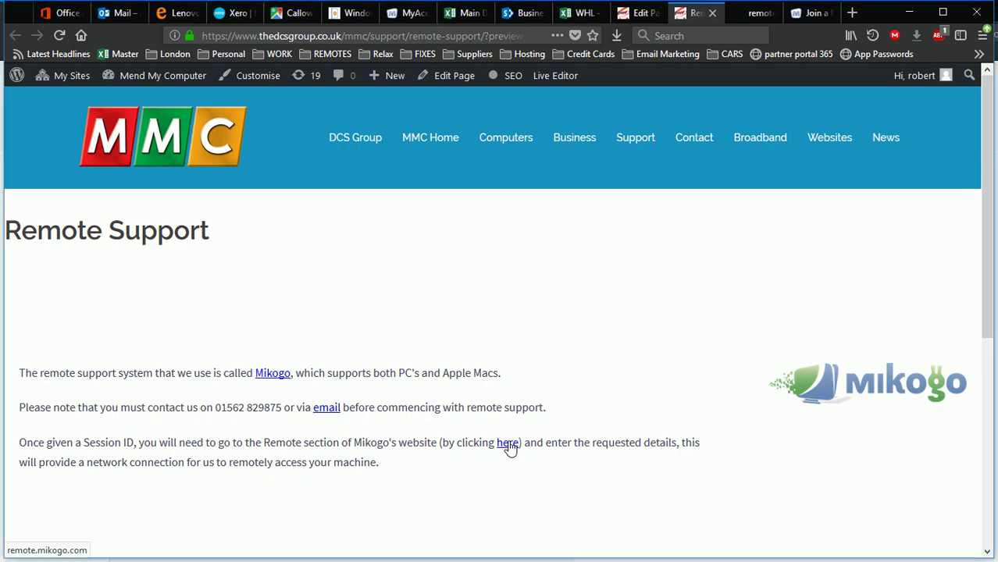
click(753, 14)
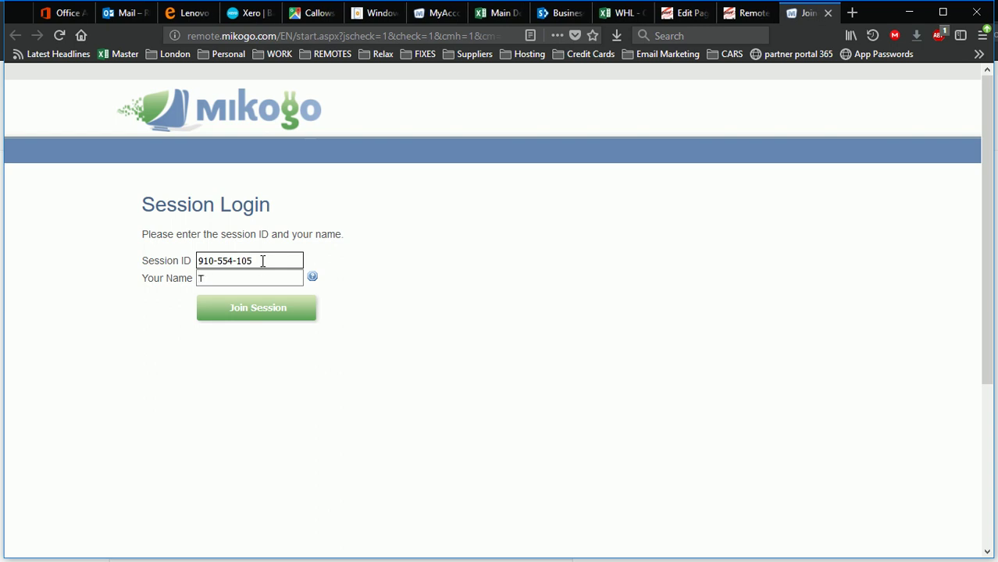
click(260, 313)
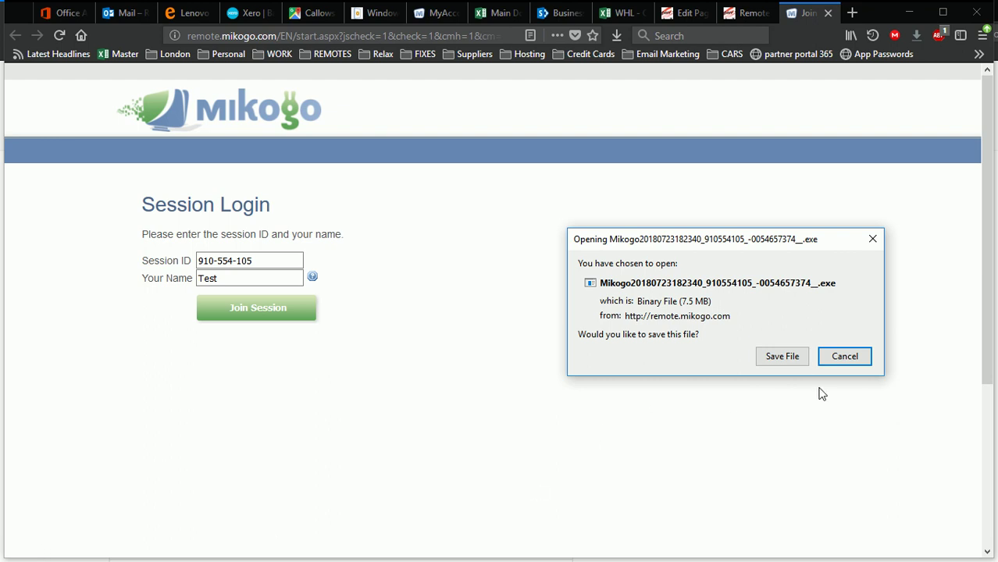
click(782, 356)
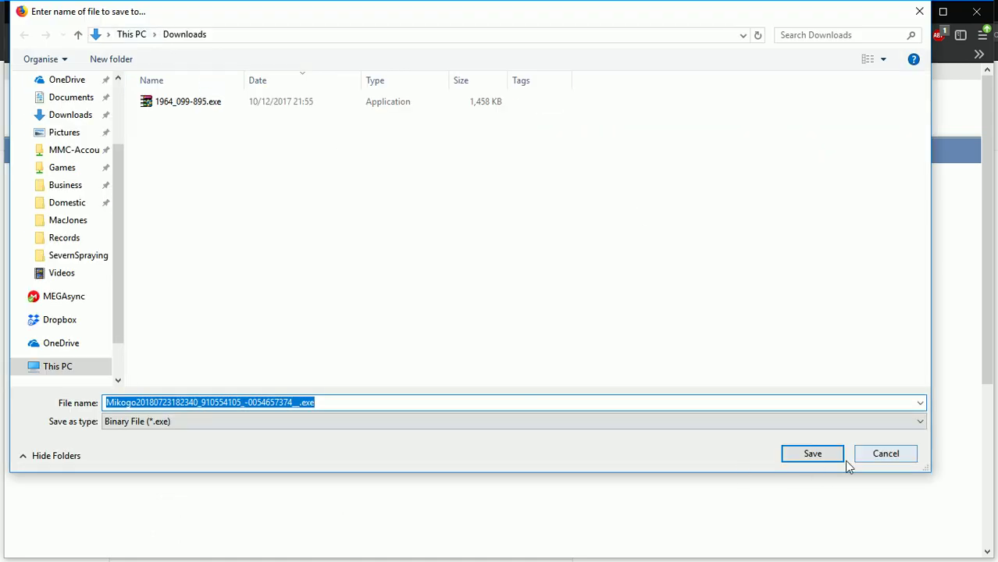
click(831, 460)
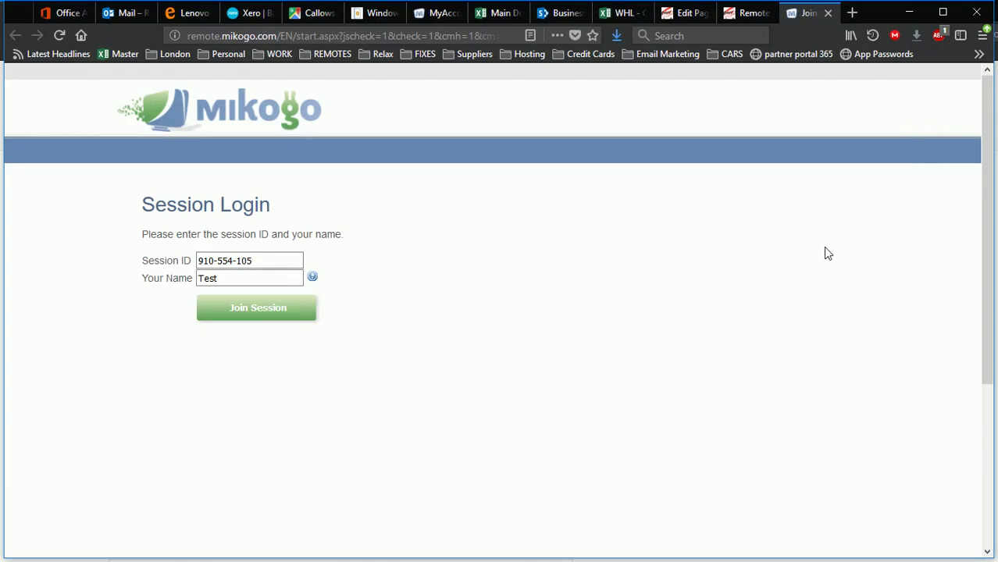
Run the downloaded Mikogo executable, accept becoming the presenter with remote control allowed, and dismiss the help tip
click(617, 41)
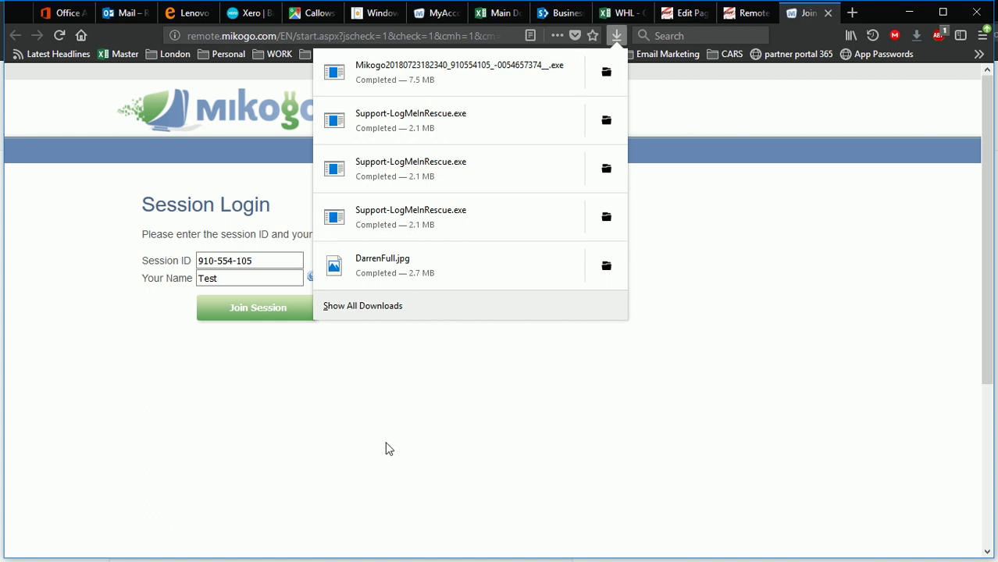
click(461, 88)
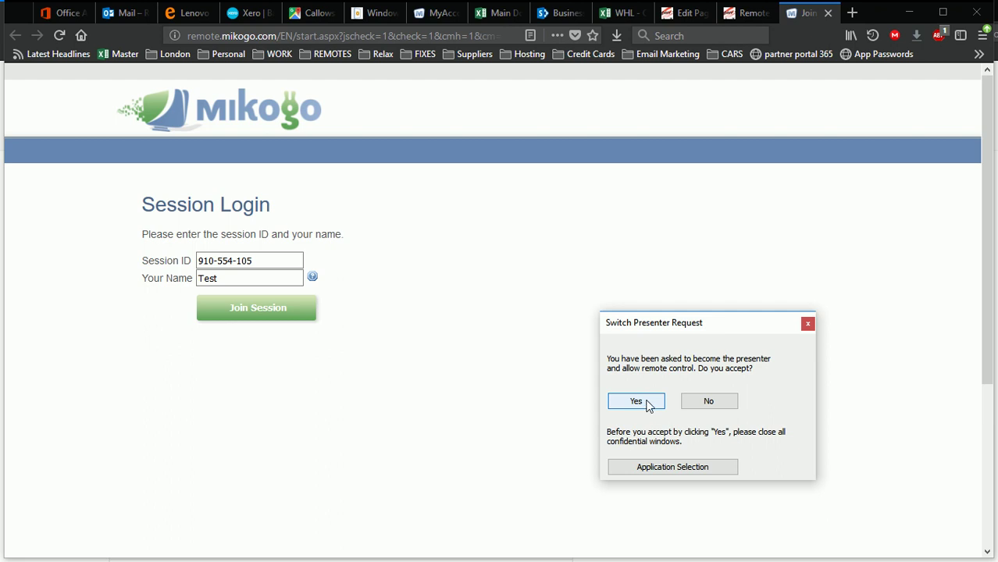
click(647, 407)
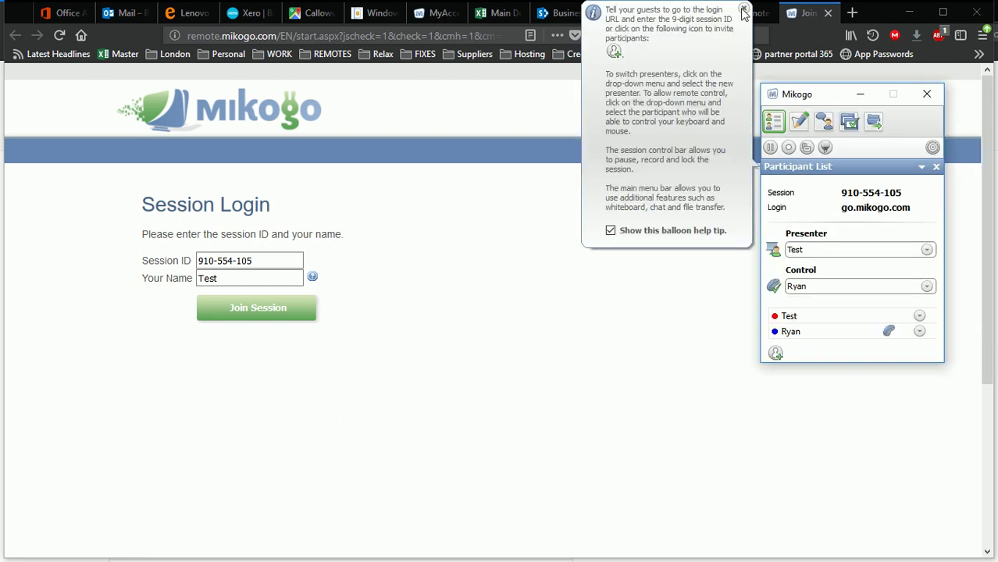
click(743, 10)
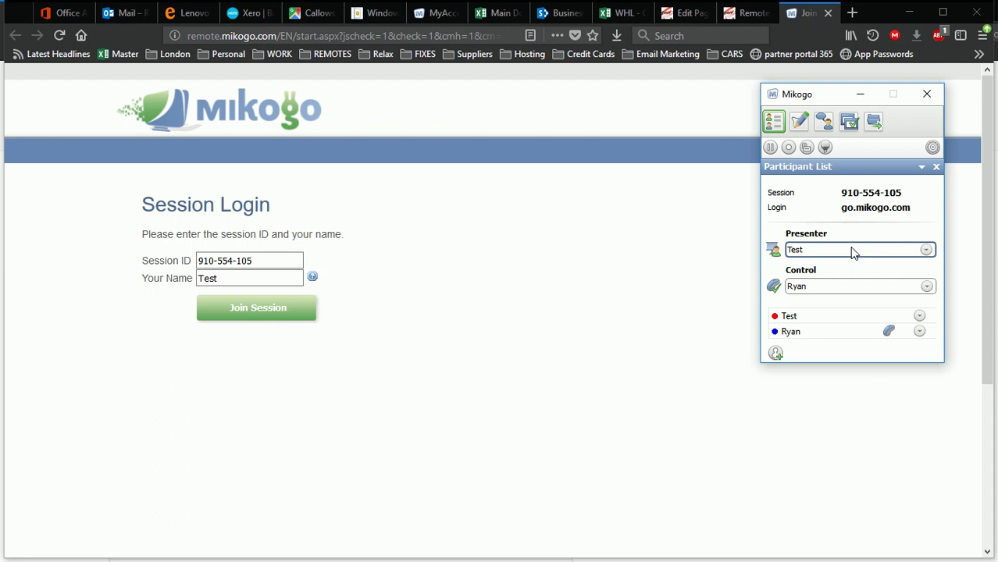
Exclude Chrome Remote Desktop and Mikogo from the applications shared in the session, with the Mikogo window moved up the screen
click(858, 129)
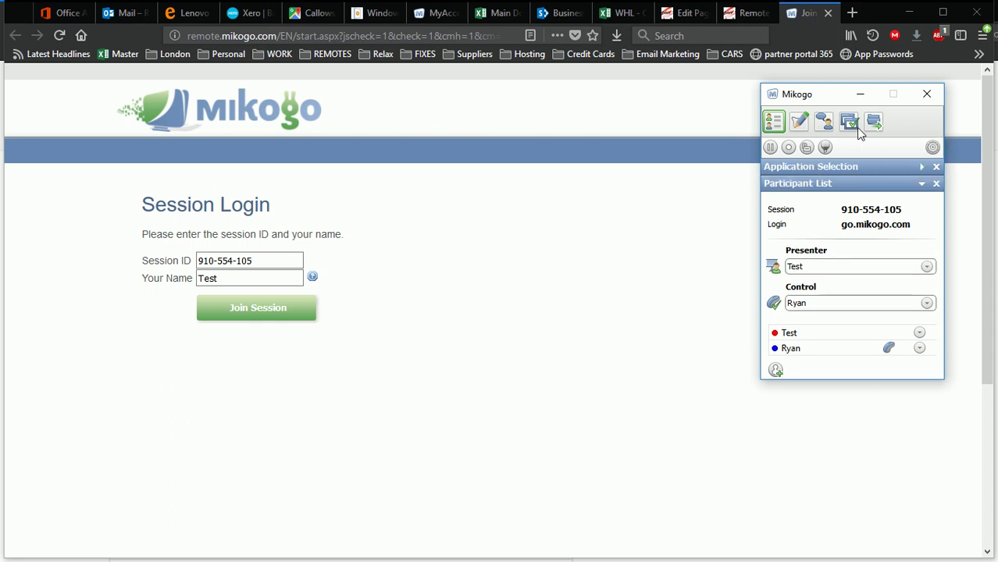
drag(831, 97, 830, 30)
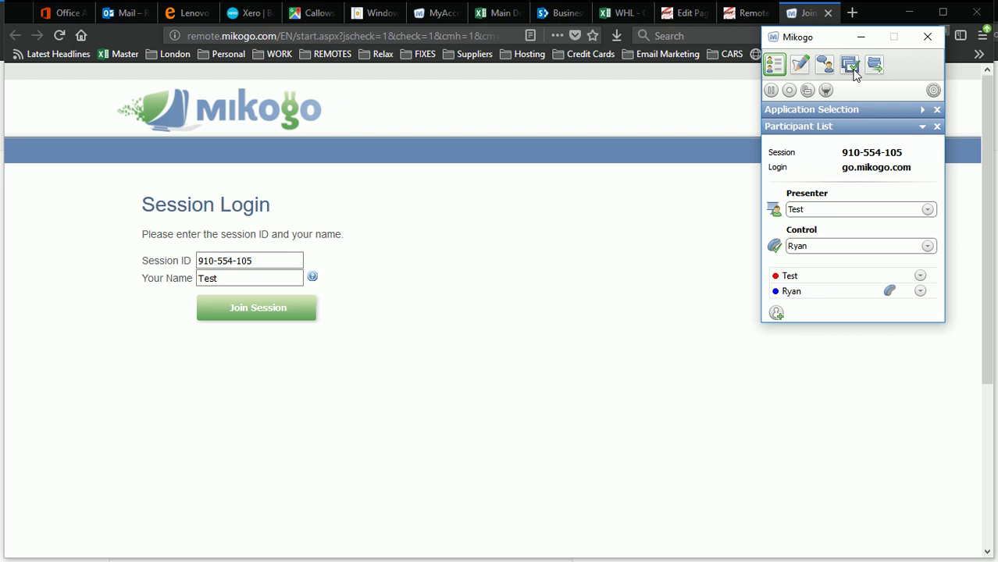
click(851, 65)
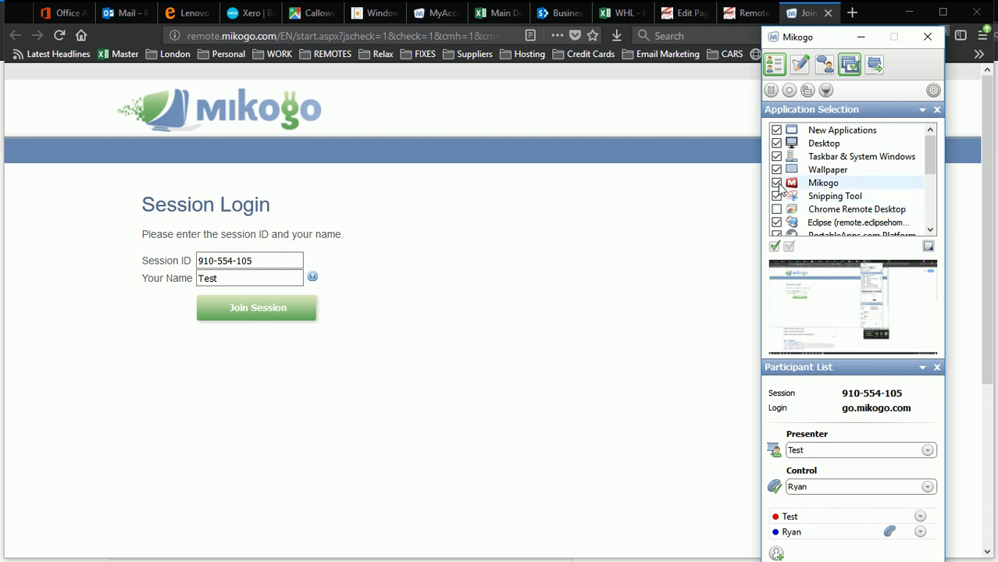
click(778, 209)
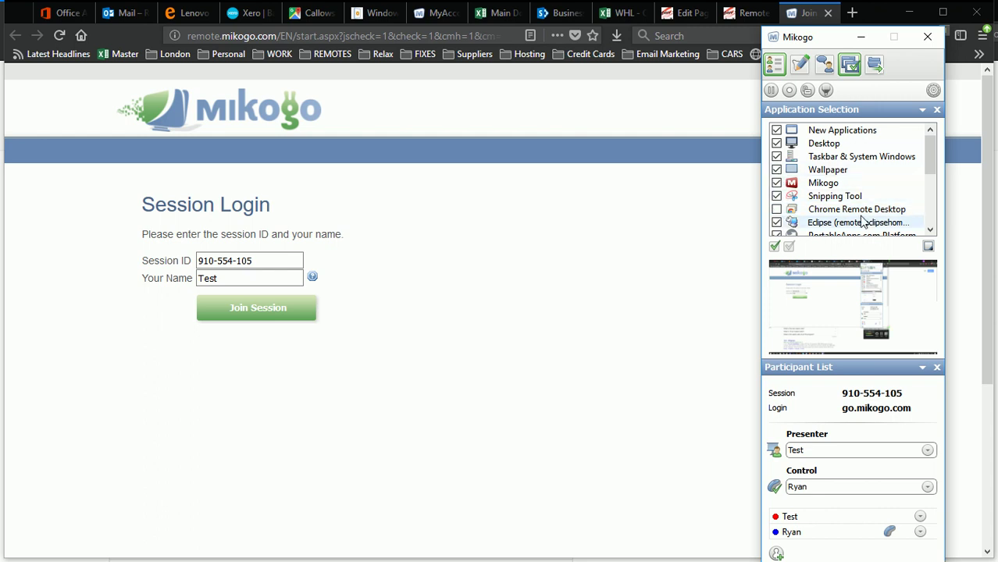
click(777, 183)
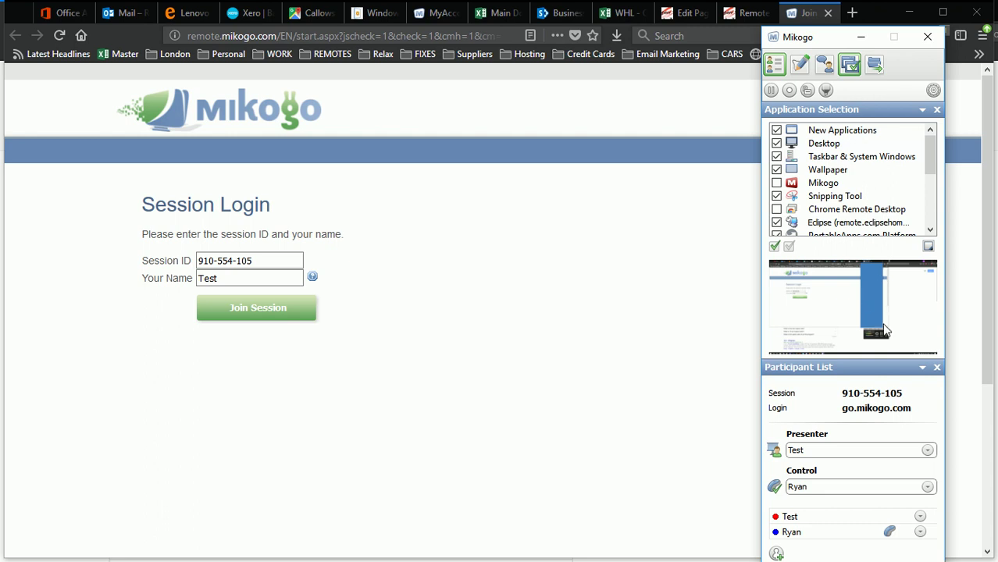
click(847, 113)
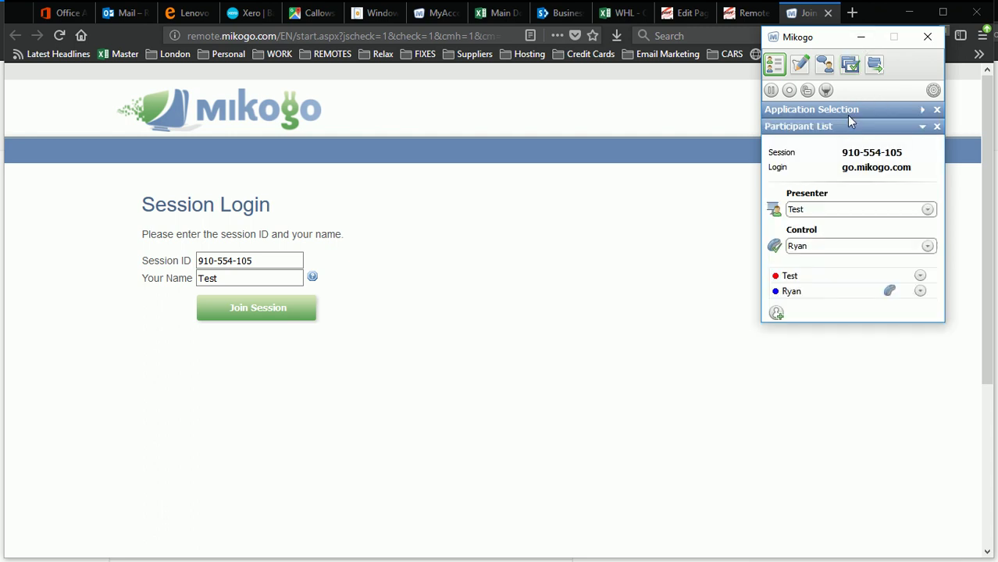
Send the chat message "hello" to all participants in the session
click(827, 67)
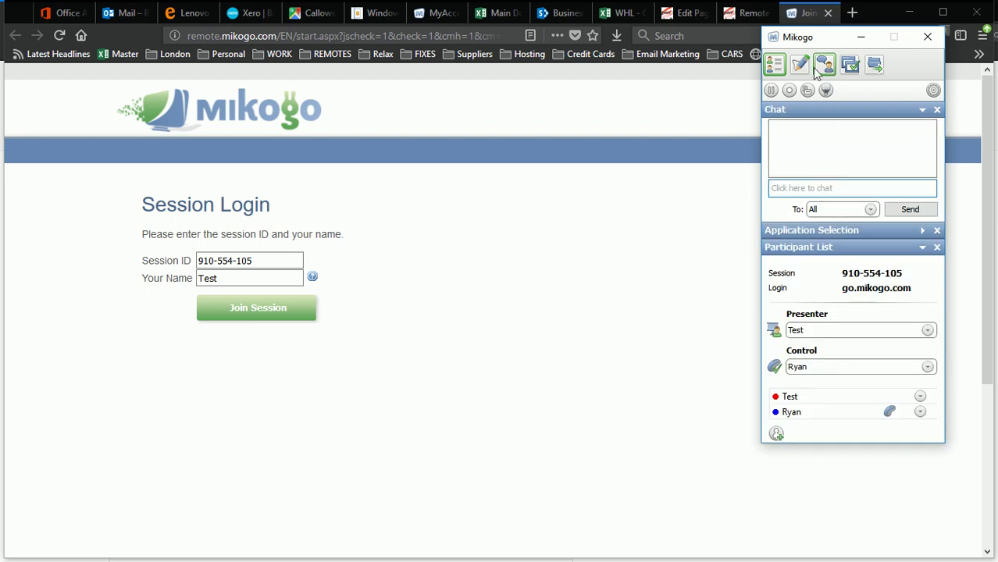
click(830, 184)
key(Return)
Draw a red freehand curve and an arrow pointing at the Session ID field on the whiteboard, and turn the whiteboard off
click(799, 65)
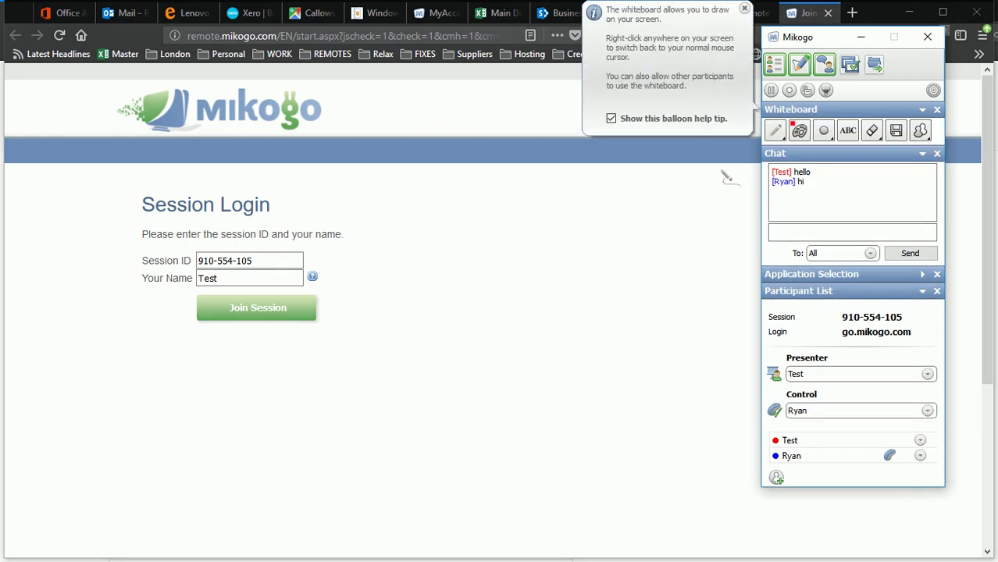
click(776, 136)
click(779, 147)
mouse_move(528, 238)
mouse_down()
mouse_move(563, 383)
mouse_move(529, 413)
mouse_up()
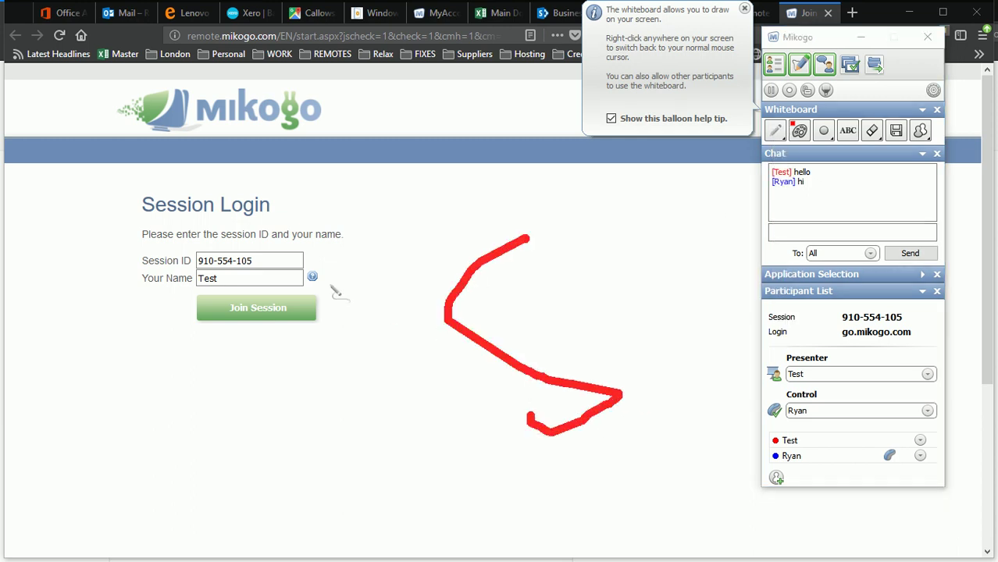
drag(348, 207, 250, 265)
mouse_move(259, 228)
mouse_down()
mouse_move(250, 266)
mouse_move(317, 259)
mouse_up()
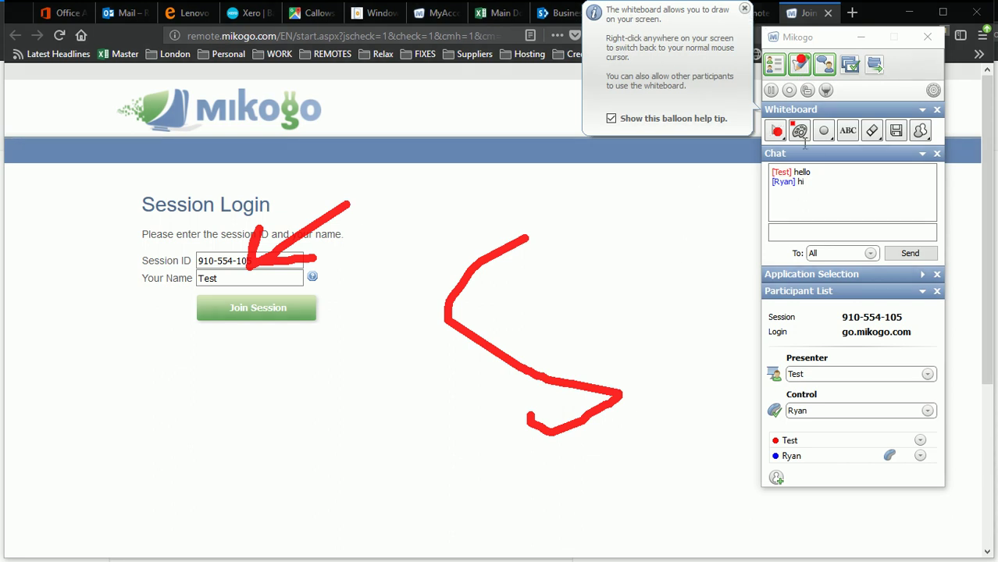
click(801, 66)
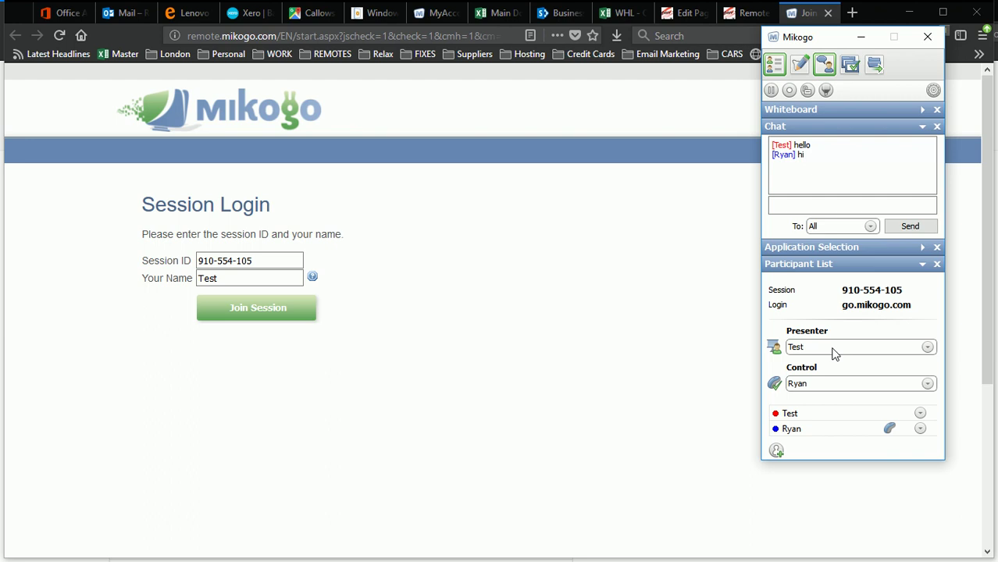
Check the presenter choices without changing them and assign control of the computer back to the participant Test
click(927, 348)
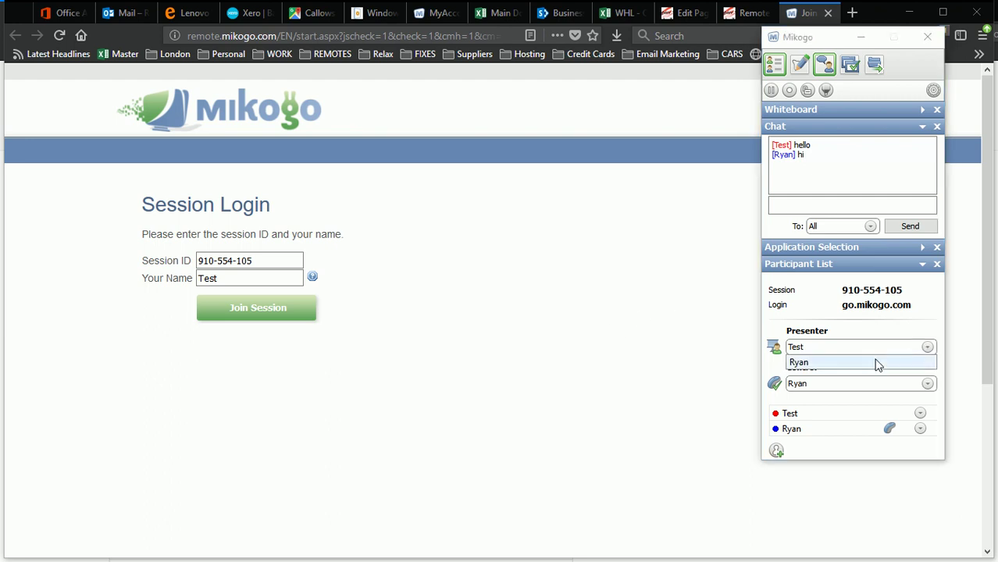
click(928, 349)
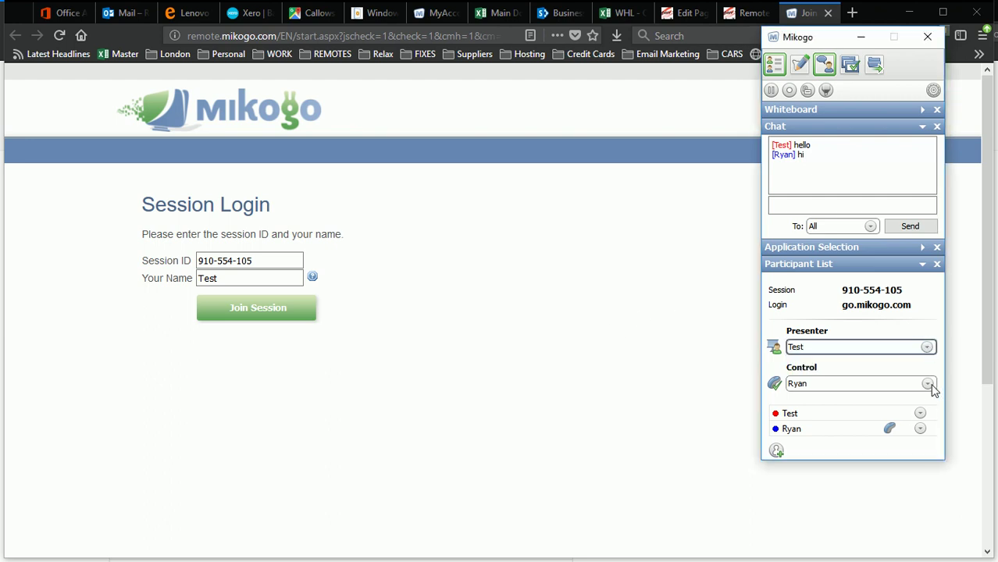
click(928, 383)
click(884, 410)
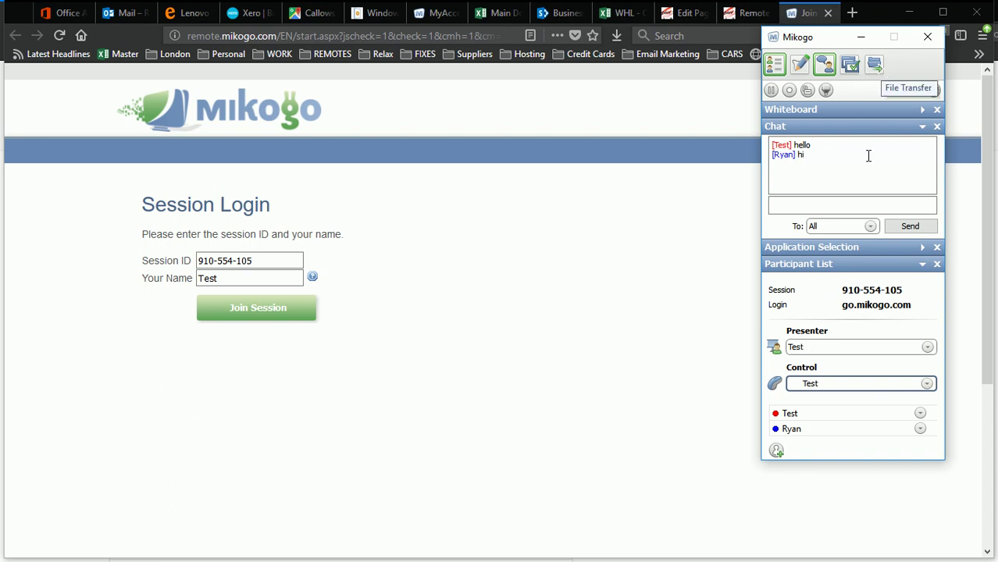
Send the files lang.dat and SETUP.INI from the Cisco folder in Documents to the other participant by file transfer
click(876, 66)
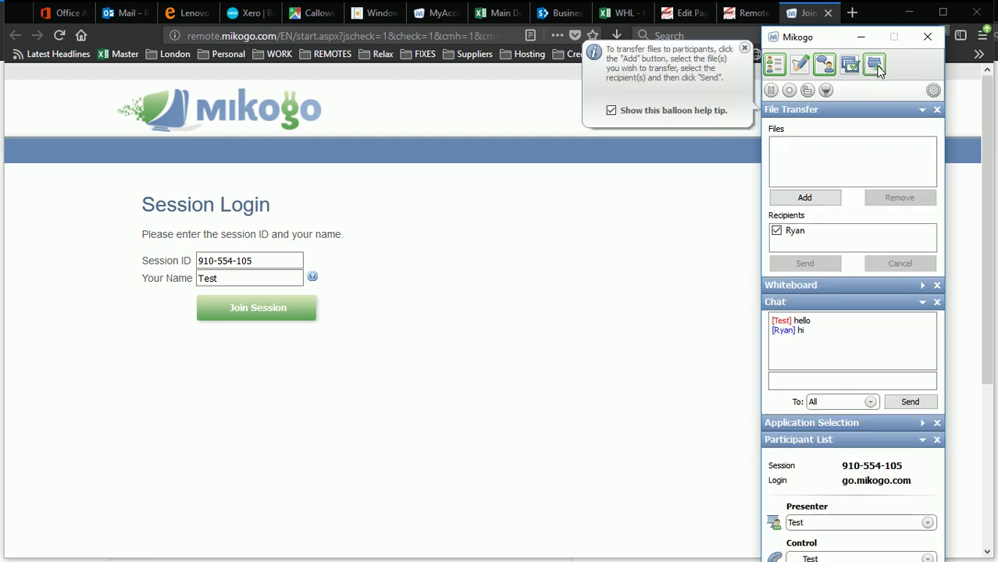
click(818, 202)
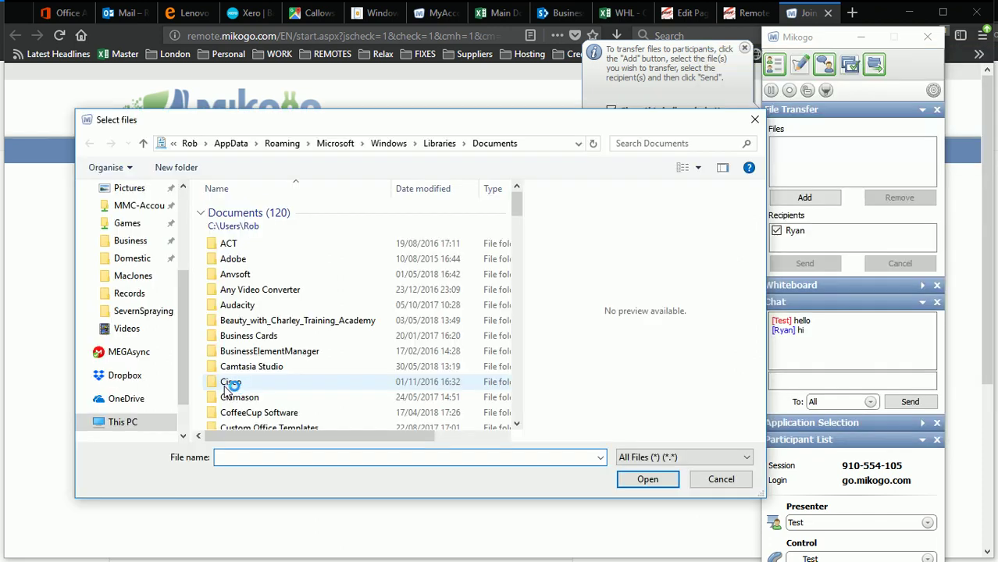
double_click(233, 381)
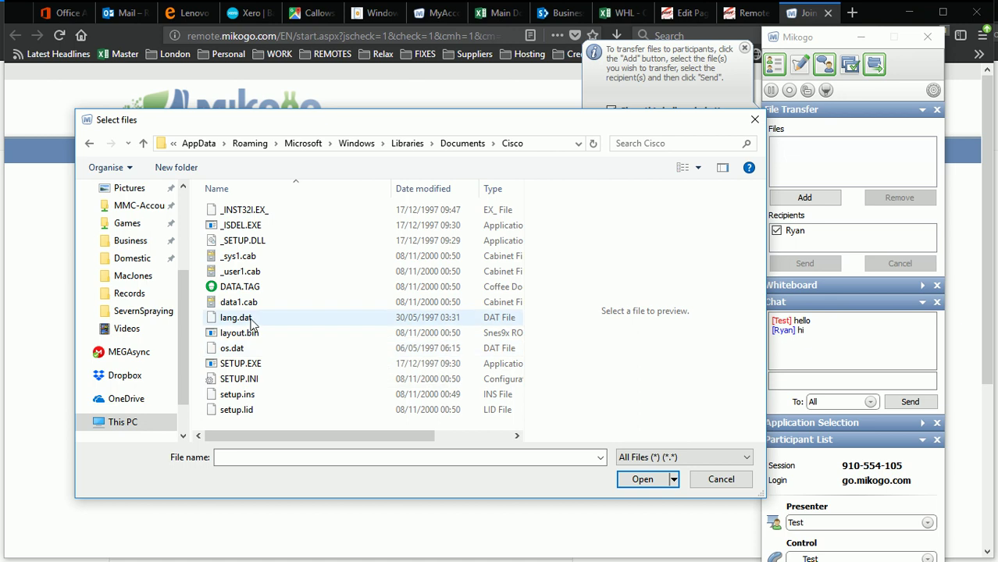
click(251, 321)
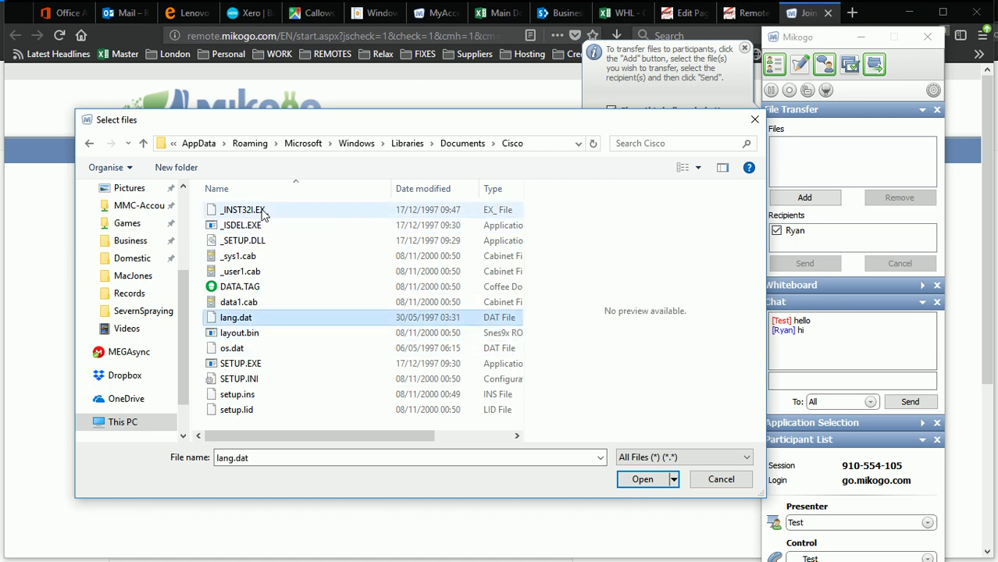
ctrl+click(244, 380)
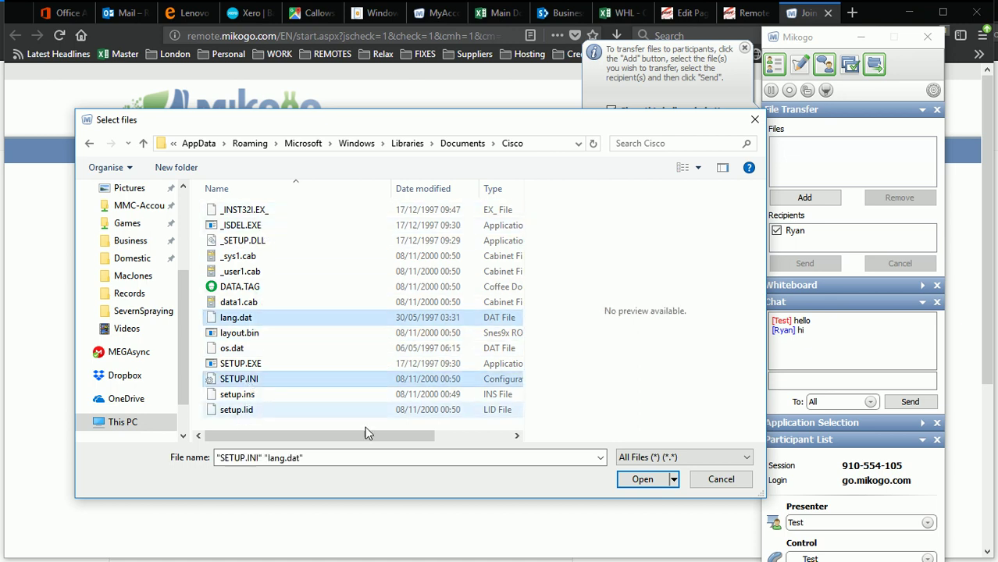
click(643, 480)
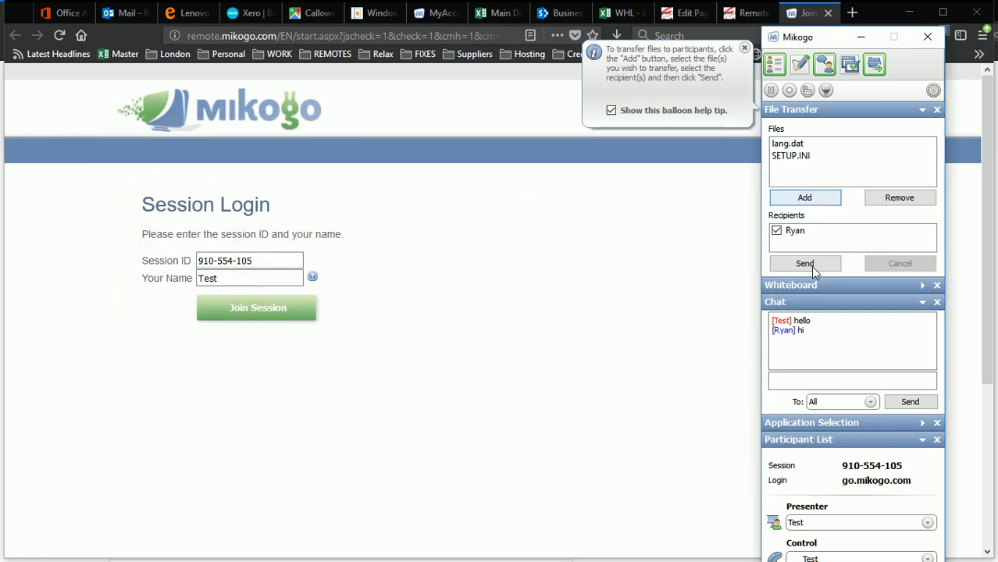
click(812, 266)
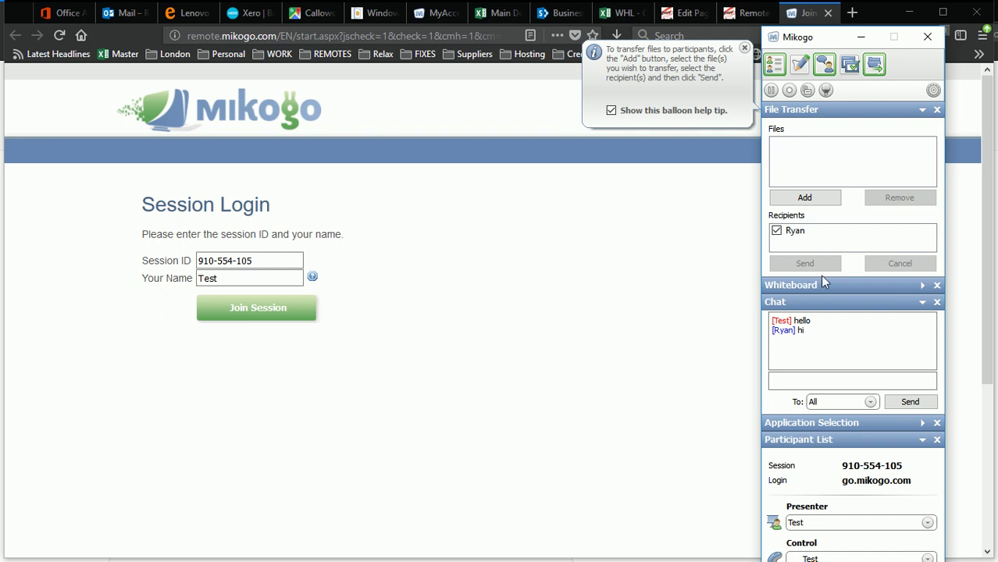
Close the chat and the file transfer help tip, and end the Mikogo session
click(938, 303)
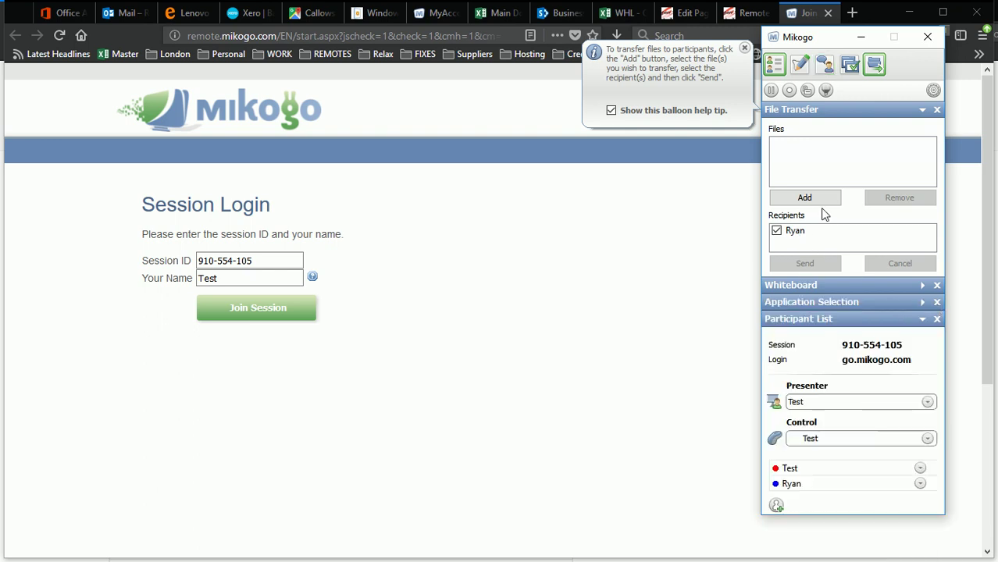
click(745, 48)
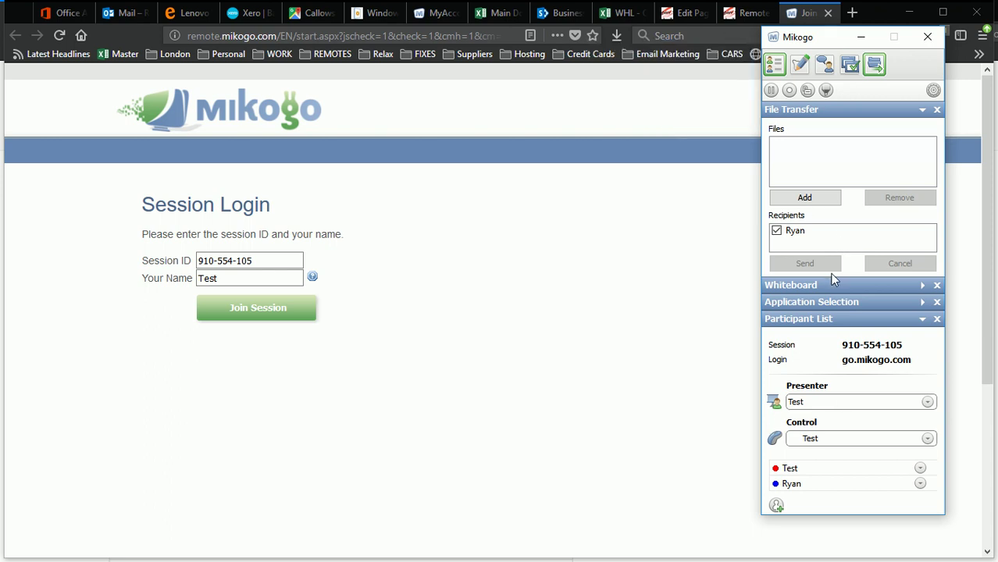
click(928, 39)
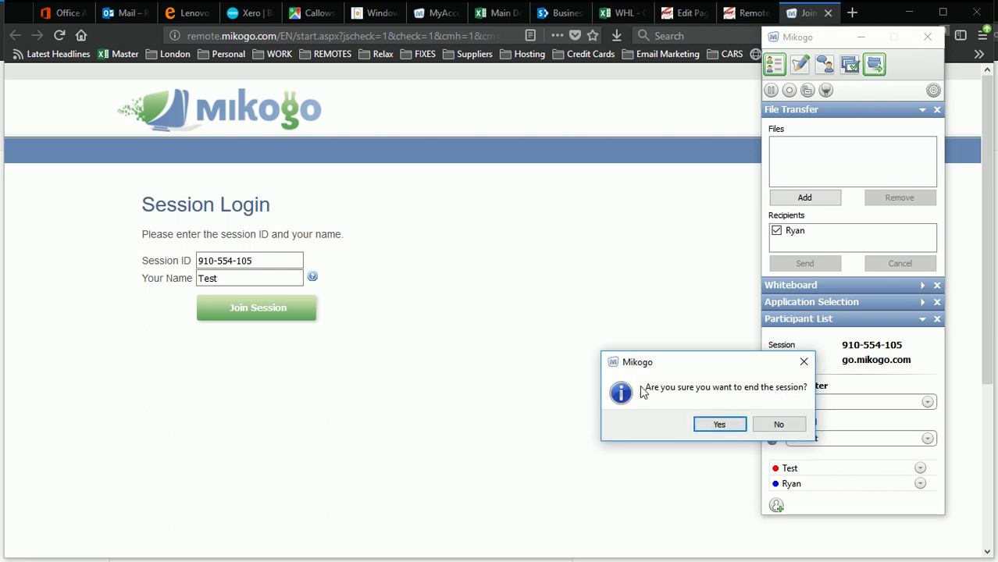